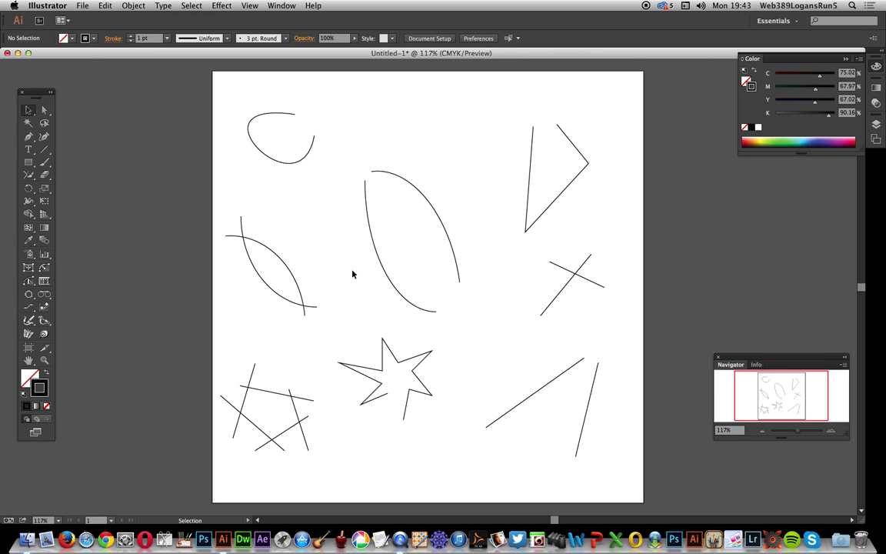
Close the small rounded open path by connecting its two open ends with the Join tool.
left_click(278, 115)
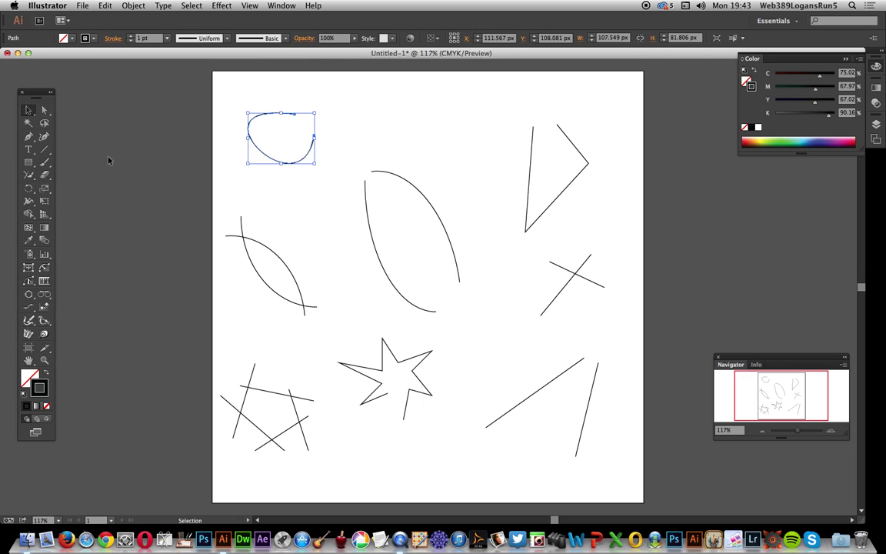
left_click(188, 141)
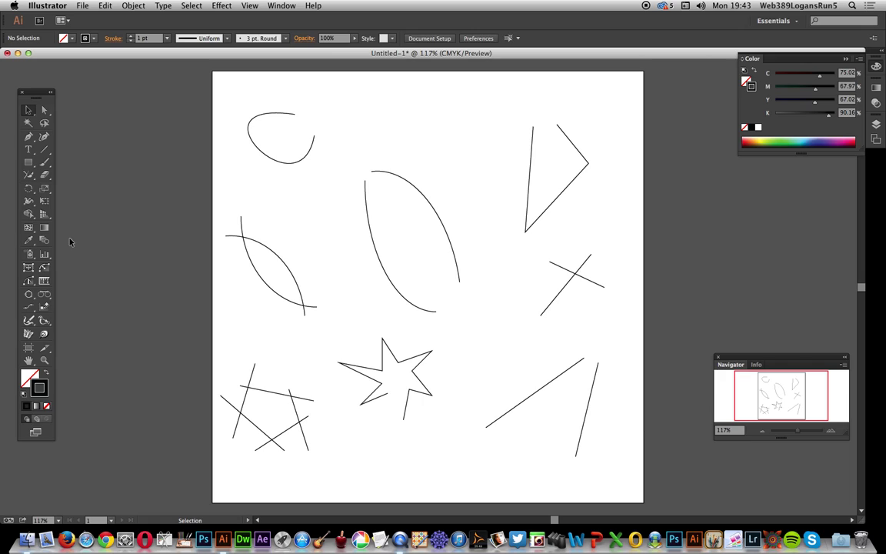
mouse_move(28, 174)
left_mouse_down()
mouse_move(71, 170)
mouse_move(69, 213)
left_mouse_up()
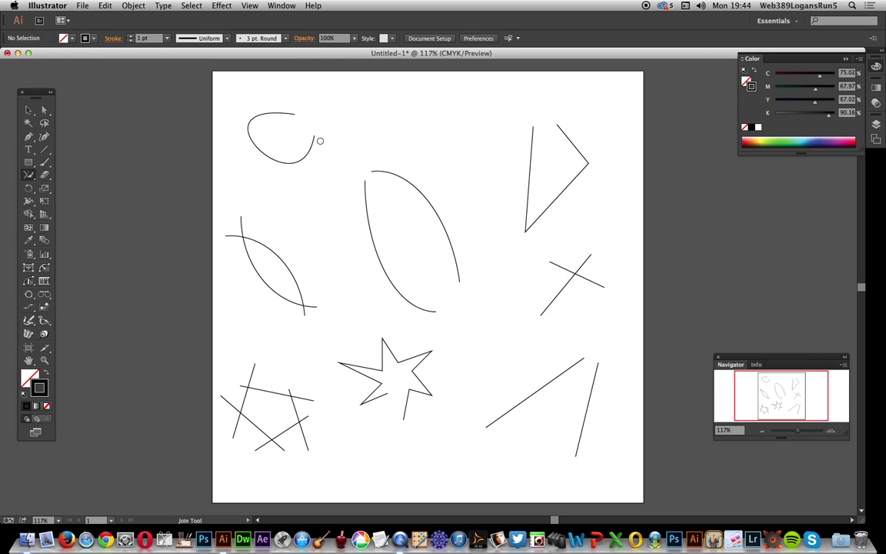
left_click_drag(319, 139, 288, 108)
Join the crossing ends of the two small overlapping curves at both tips, trimming the excess into a closed leaf.
left_click(29, 110)
left_click_drag(214, 207, 314, 308)
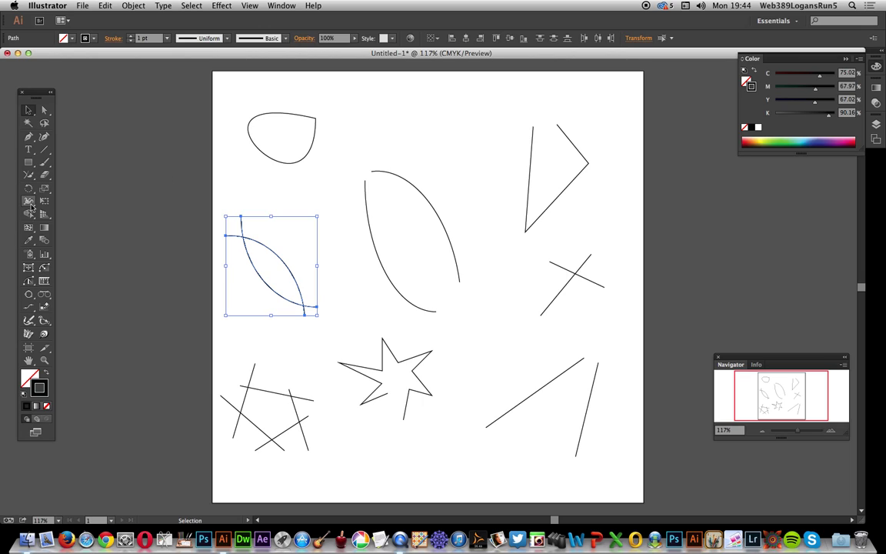
left_click(29, 176)
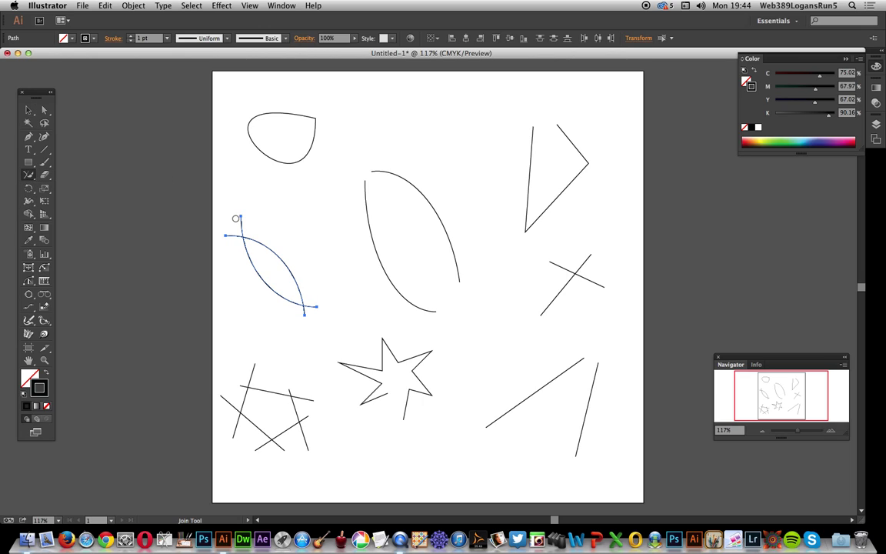
left_click_drag(226, 234, 239, 218)
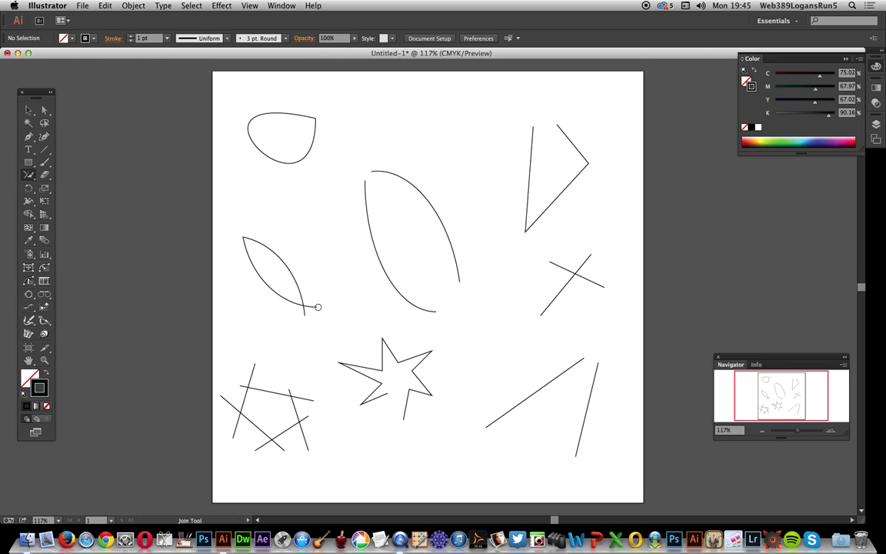
left_click_drag(317, 307, 307, 304)
Move the small closed leaf slightly up the artboard and deselect it.
left_click(27, 113)
left_click_drag(273, 249, 268, 219)
left_click(315, 246)
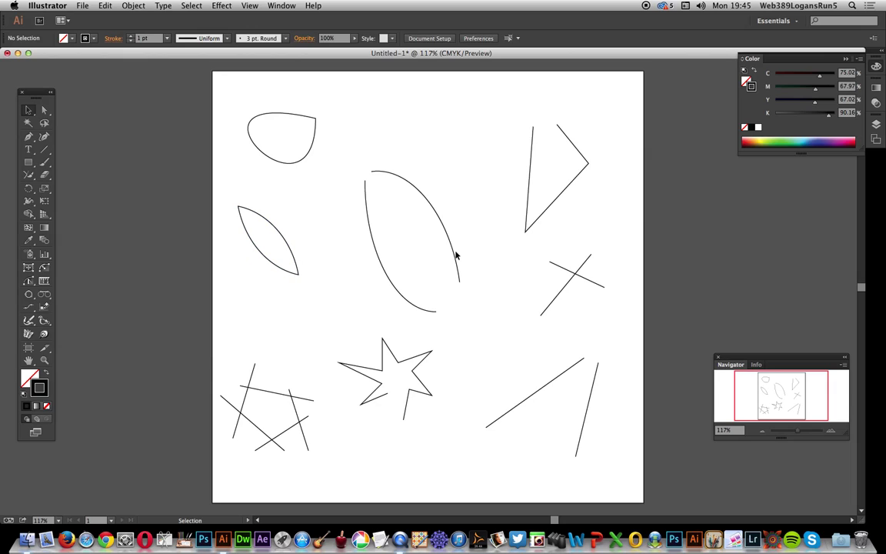
Join the two large facing curves at their upper and lower ends into one closed leaf shape.
left_click_drag(356, 165, 439, 224)
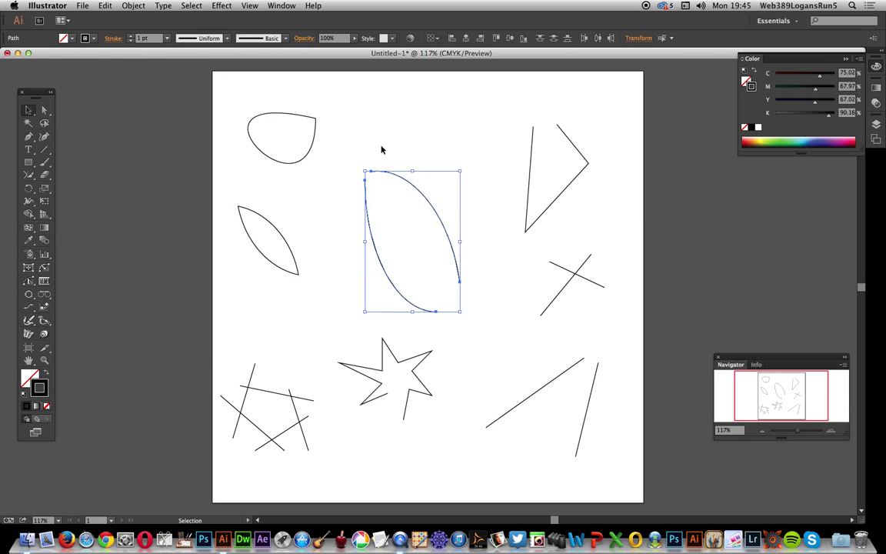
left_click(625, 170)
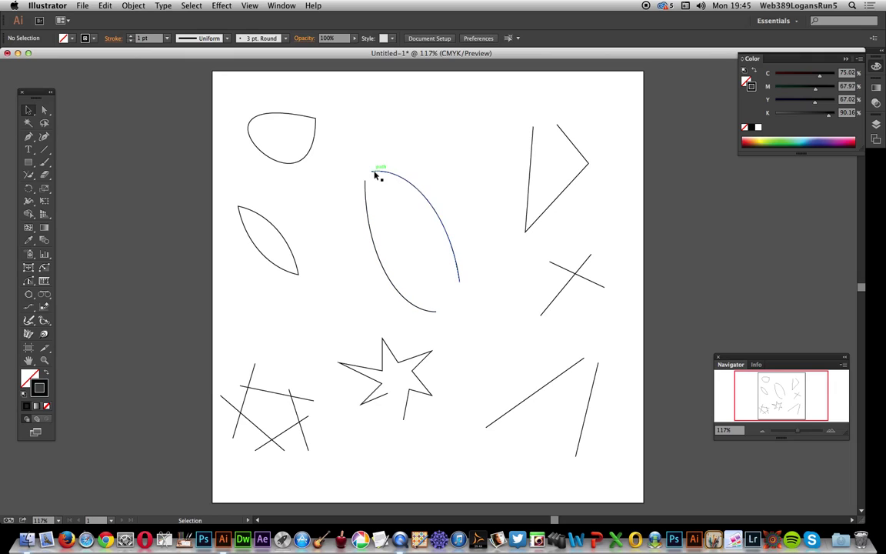
mouse_move(357, 164)
left_mouse_down()
mouse_move(389, 196)
mouse_move(364, 180)
left_mouse_up()
left_click(28, 174)
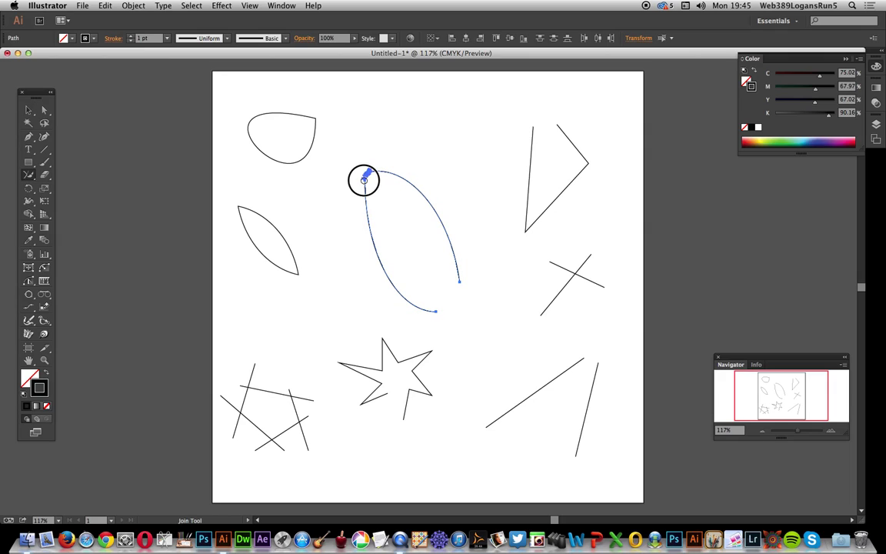
left_click_drag(460, 277, 437, 313)
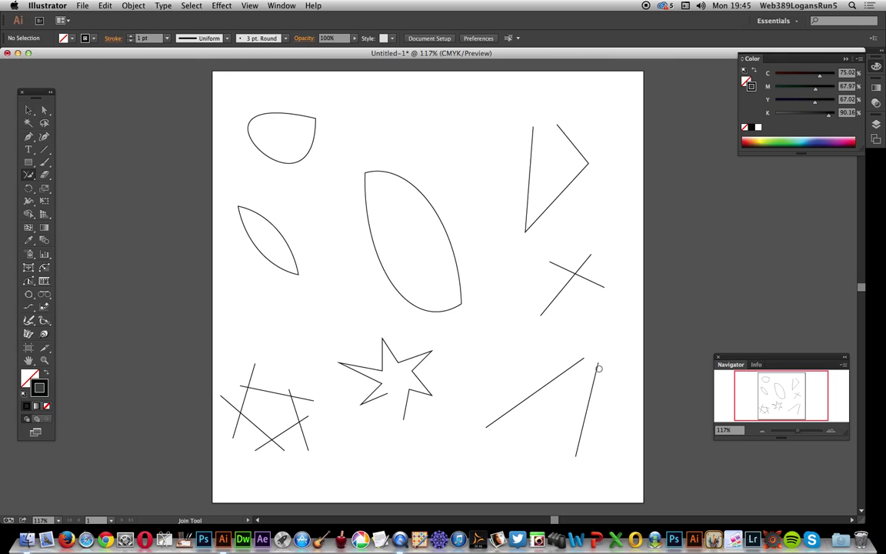
Join the upper ends of the two separate straight lines into a corner, and try joining their open lower ends.
left_click_drag(581, 356, 600, 355)
left_click_drag(575, 456, 486, 426)
mouse_move(576, 454)
left_mouse_down()
mouse_move(498, 434)
mouse_move(492, 421)
left_mouse_up()
left_click(45, 110)
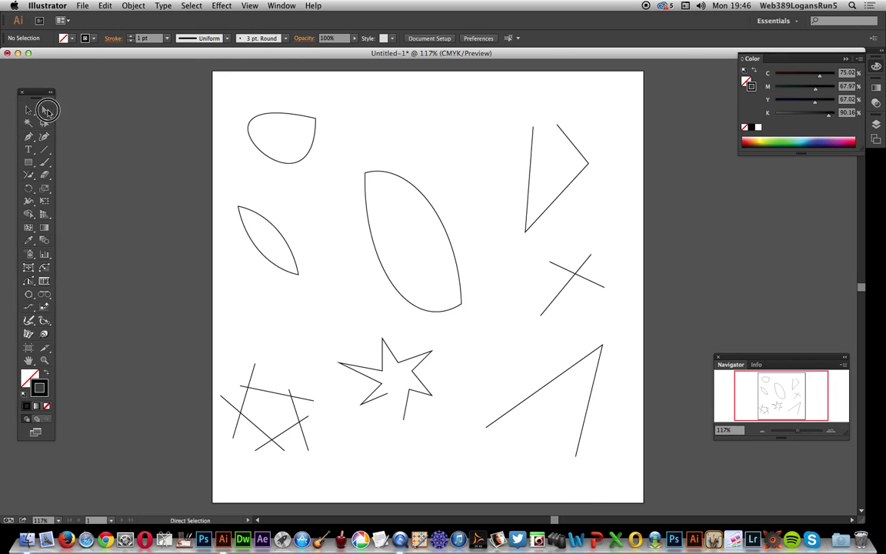
left_click_drag(481, 414, 493, 440)
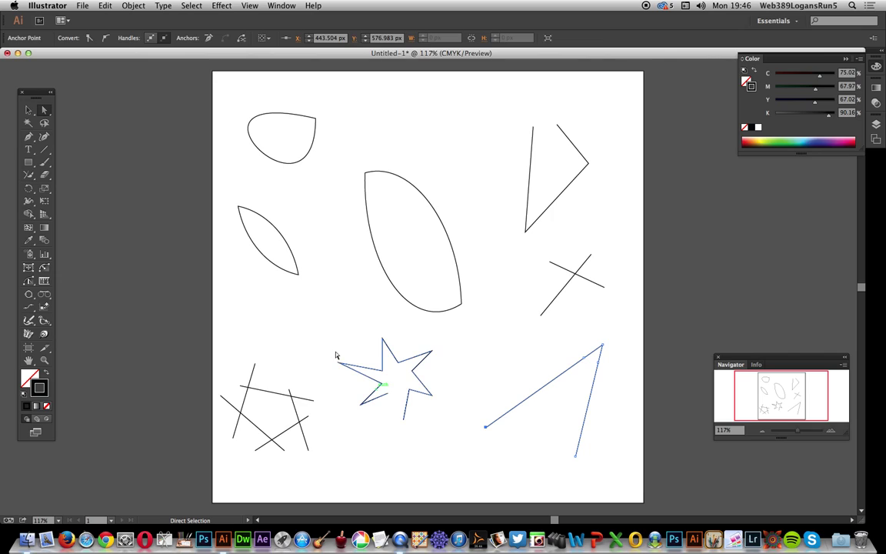
Close the open triangle by extending its two upper ends to a point with the Join tool.
left_click(29, 110)
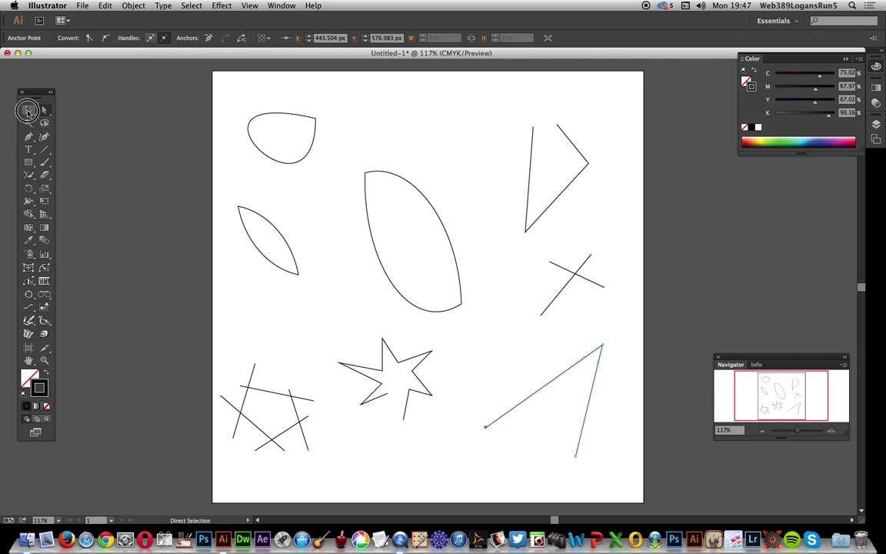
left_click_drag(509, 100, 579, 138)
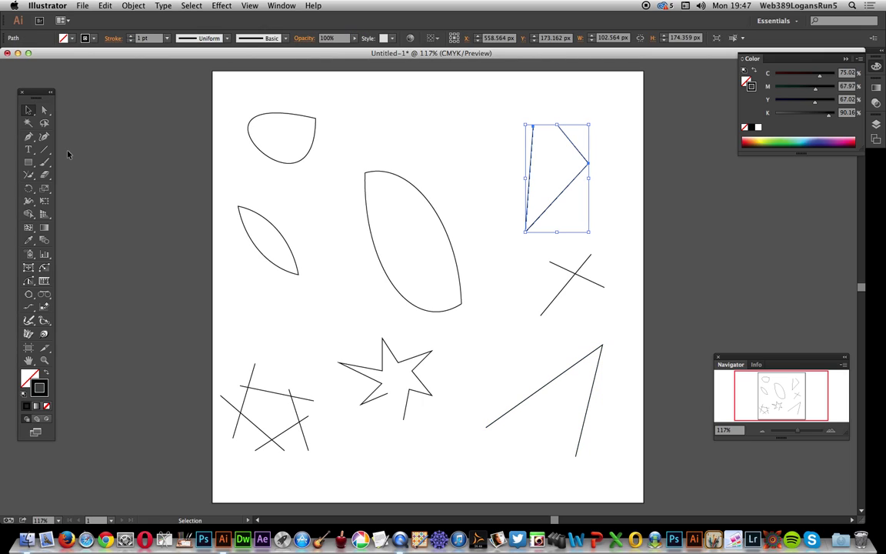
left_click(29, 172)
left_click_drag(529, 128, 563, 125)
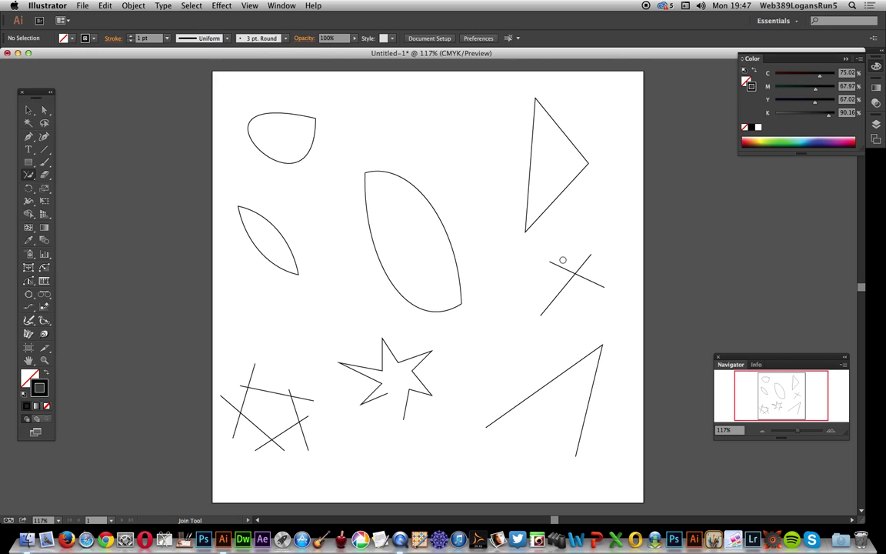
Join the upper ends of the two small crossing lines into a corner, and try joining their lower ends.
left_click_drag(599, 253, 546, 263)
left_click_drag(538, 314, 609, 284)
Move the small angled path to the open side of the large angle, and rotate and enlarge it to span the gap.
left_click(30, 112)
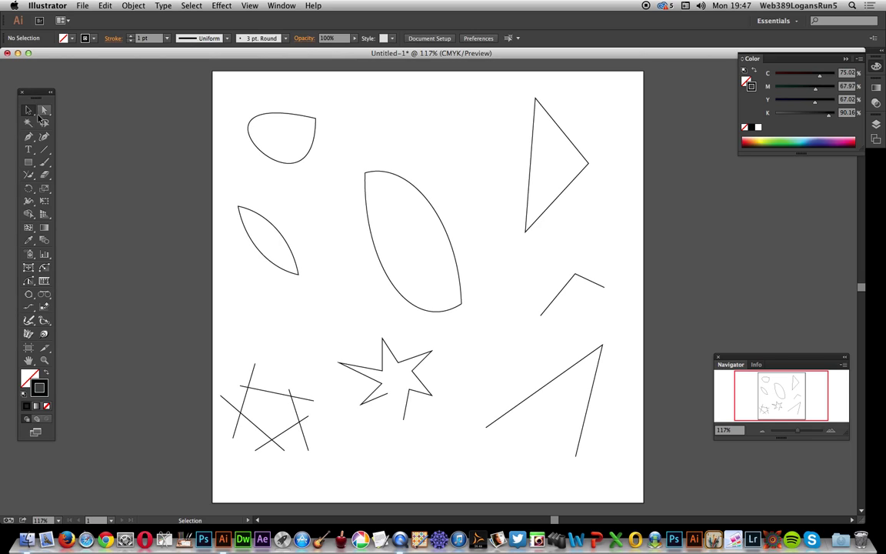
left_click(588, 286)
left_click_drag(588, 283, 499, 413)
left_click_drag(552, 444, 599, 443)
Join the large and small angled paths at both pairs of ends to form a closed four-sided shape.
left_click_drag(497, 381, 625, 451)
left_click(29, 174)
left_click_drag(508, 394, 482, 428)
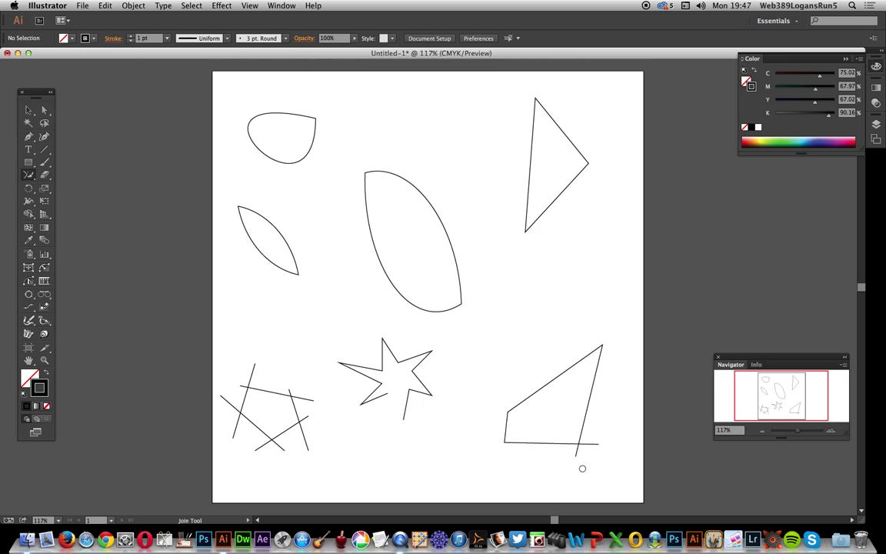
left_click_drag(600, 446, 578, 452)
Close the open zigzag star by joining its two loose ends with the Join tool.
left_click(28, 110)
left_click(429, 391)
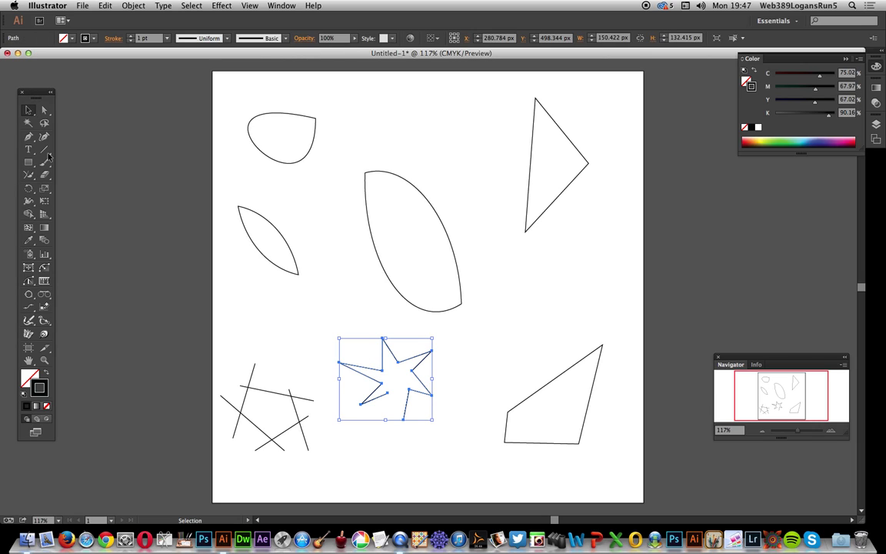
left_click(28, 175)
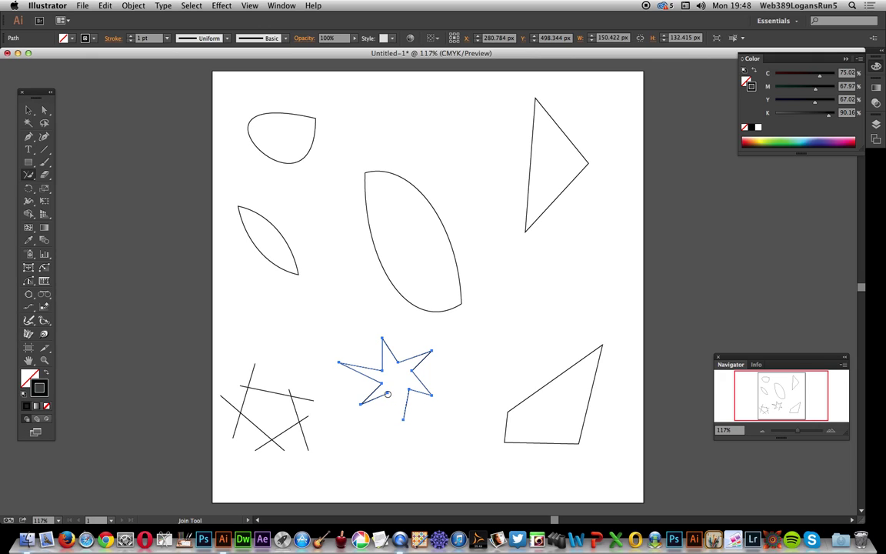
left_click_drag(402, 417, 392, 390)
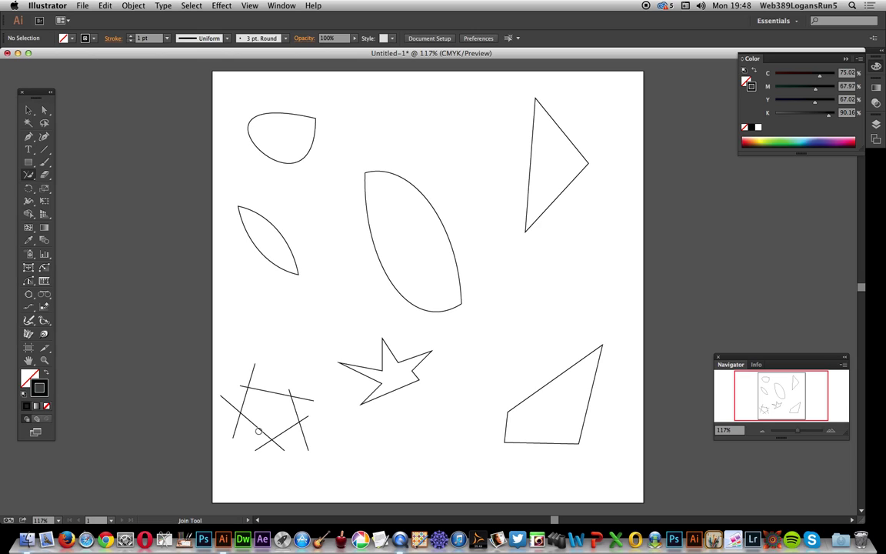
Select the five loose crossing lines and join the outer ends of two of them into the first star point.
left_click(28, 110)
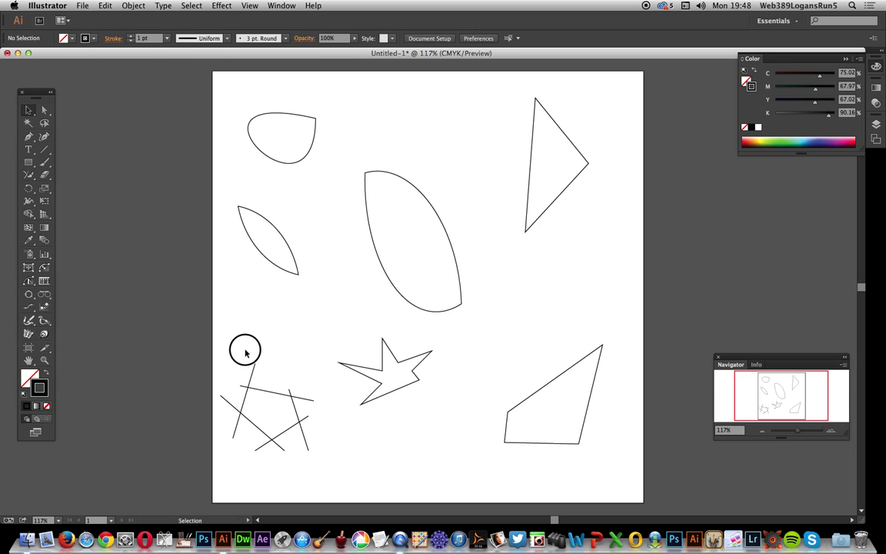
left_click_drag(232, 361, 312, 465)
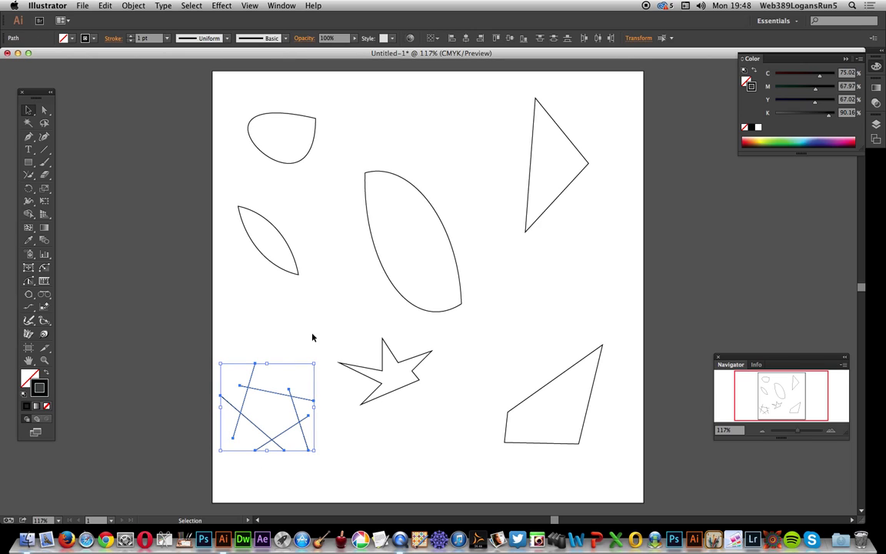
left_click(311, 340)
left_click_drag(223, 357, 311, 476)
left_click(29, 175)
left_click_drag(240, 385, 223, 391)
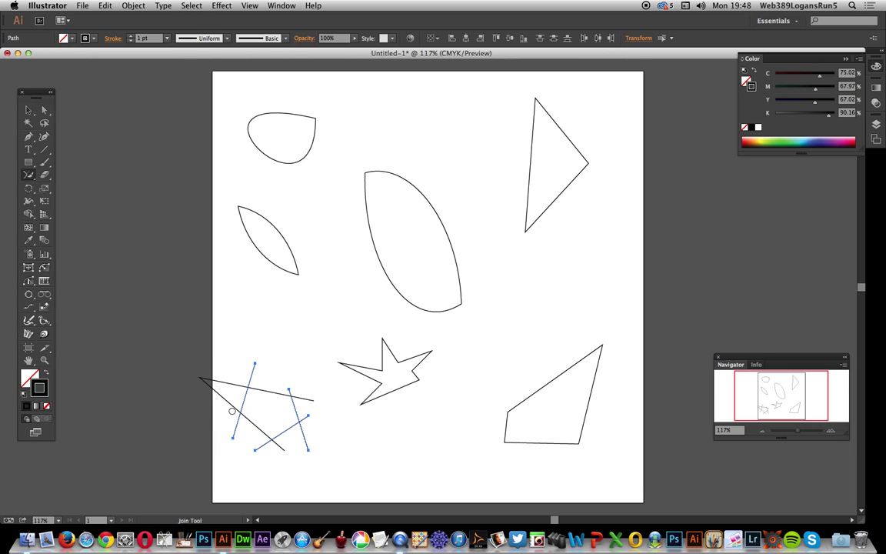
Try to join the upper ends of the two upright lines in the five-line star.
left_click_drag(249, 359, 290, 387)
mouse_move(253, 359)
left_mouse_down()
mouse_move(292, 389)
mouse_move(243, 356)
left_mouse_up()
mouse_move(293, 392)
left_mouse_down()
mouse_move(246, 359)
mouse_move(291, 384)
mouse_move(264, 371)
left_mouse_up()
Select only the star's two upright lines and try again to join their upper ends.
left_click(28, 110)
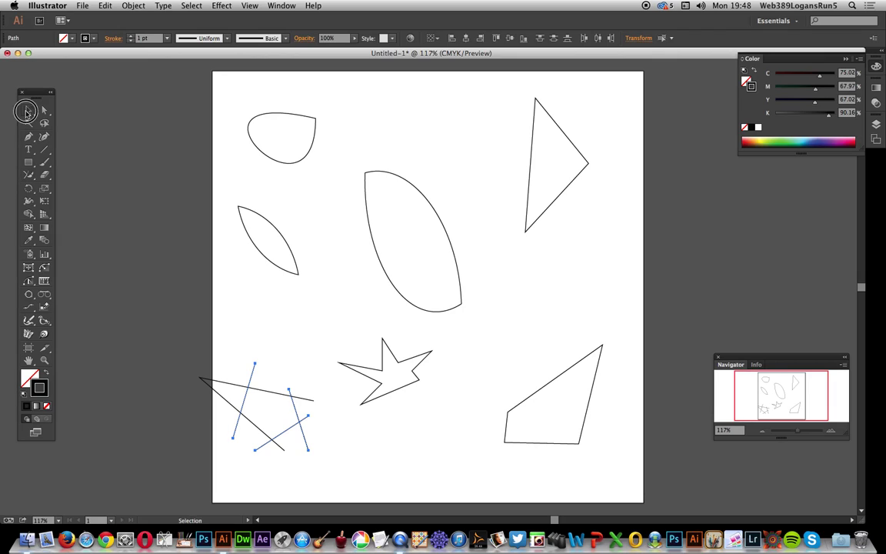
left_click(264, 358)
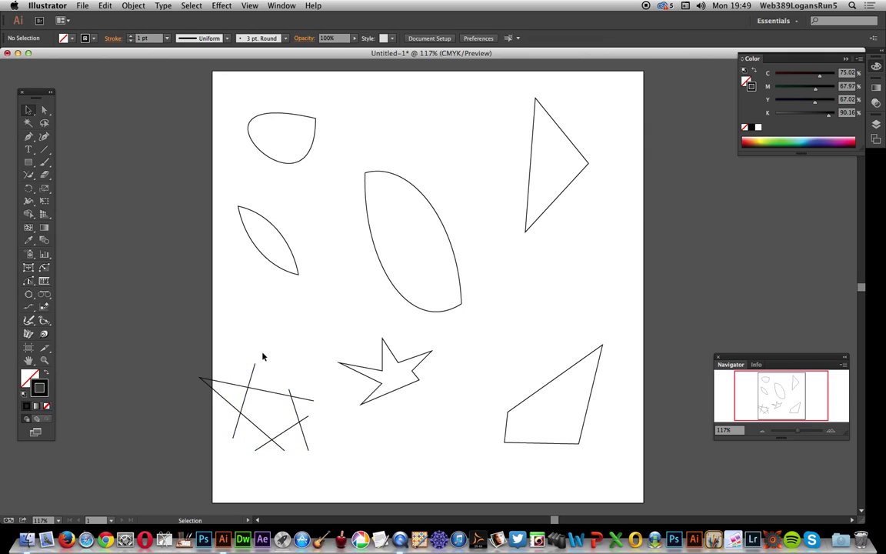
left_click(254, 369)
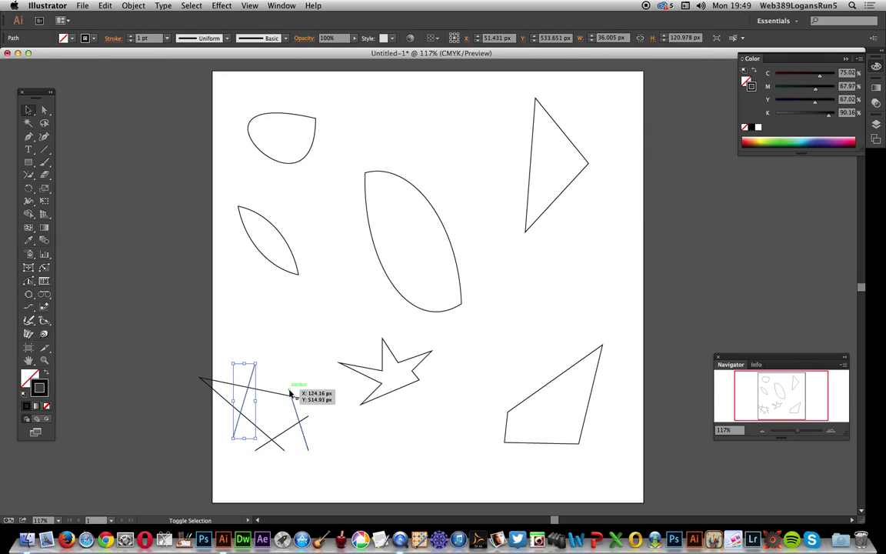
left_click(290, 393, "shift")
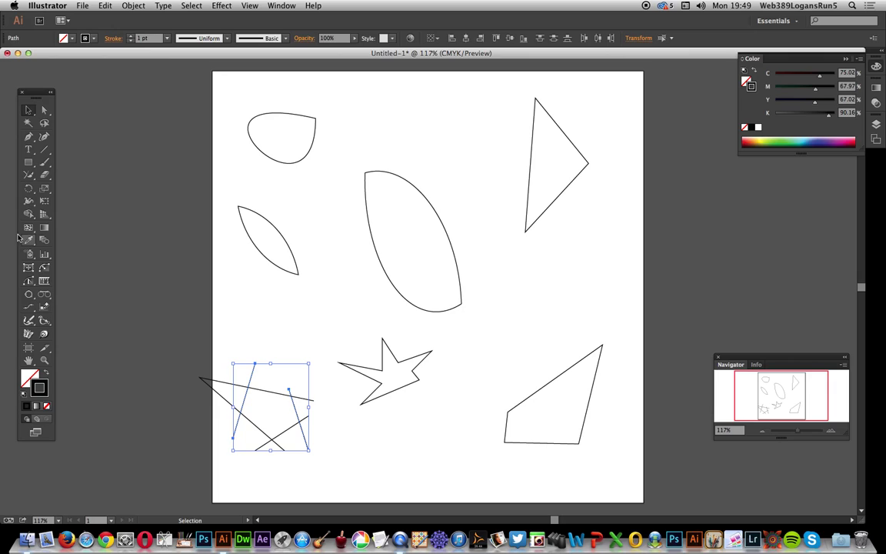
left_click(28, 175)
left_click_drag(256, 364, 294, 386)
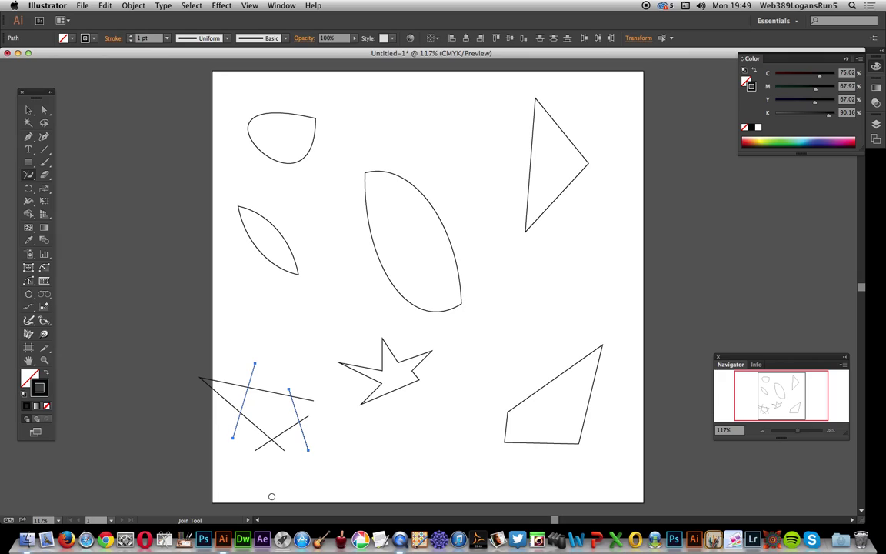
Join the star's crossing lower lines into a corner, then its remaining outer ends into the opposite point.
left_click_drag(255, 451, 299, 450)
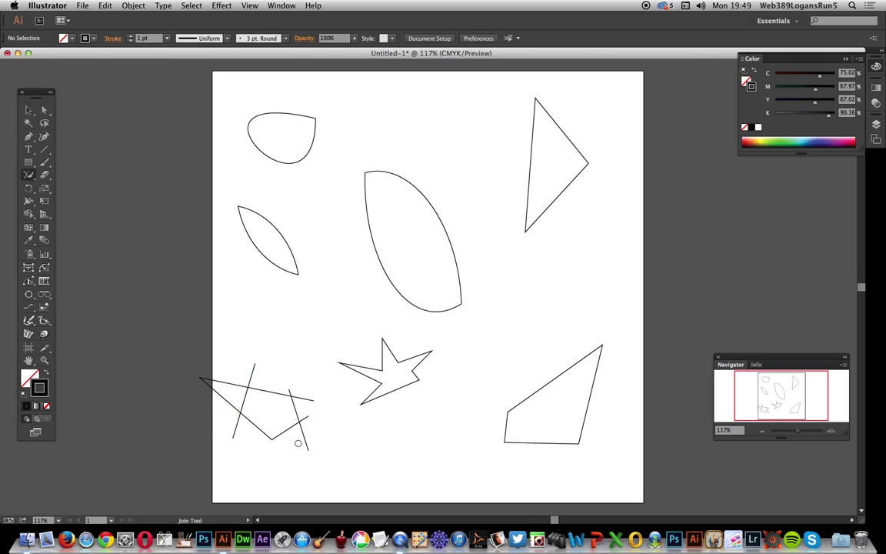
mouse_move(316, 399)
left_mouse_down()
mouse_move(307, 421)
mouse_move(250, 358)
mouse_move(295, 392)
mouse_move(258, 361)
left_mouse_up()
mouse_move(257, 412)
left_mouse_down()
mouse_move(229, 437)
mouse_move(272, 440)
mouse_move(230, 432)
left_mouse_up()
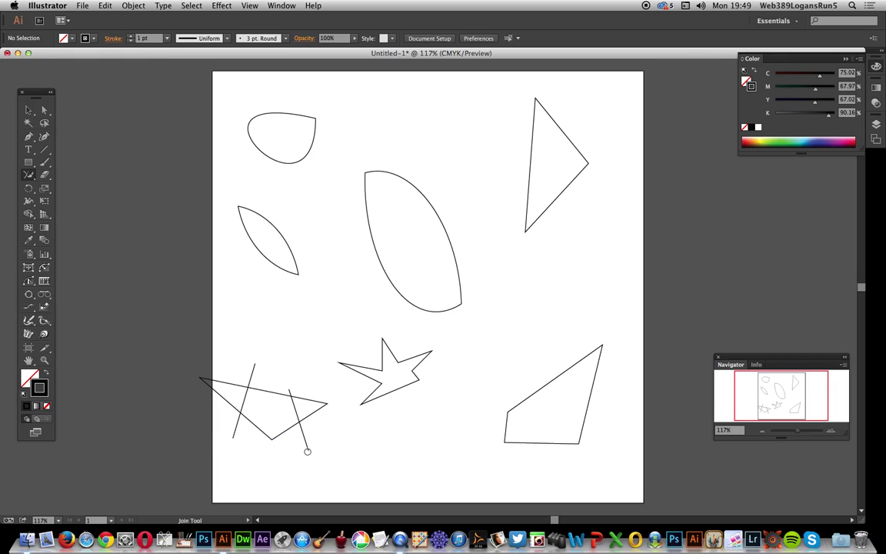